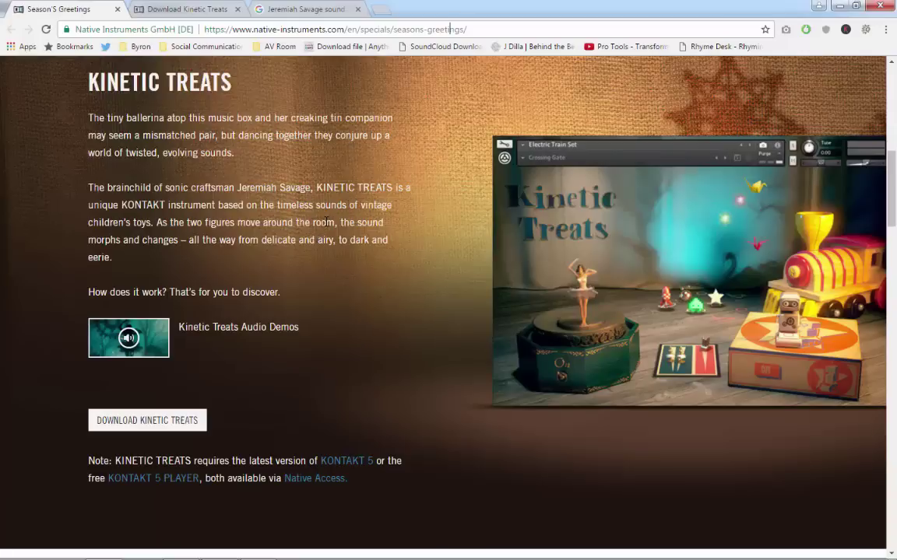
Step: Switch to Ableton Live and load the Electric Train Set instrument from the Kinetic Treats library into the Kontakt rack
{"action": "key", "text": "alt+Tab"}
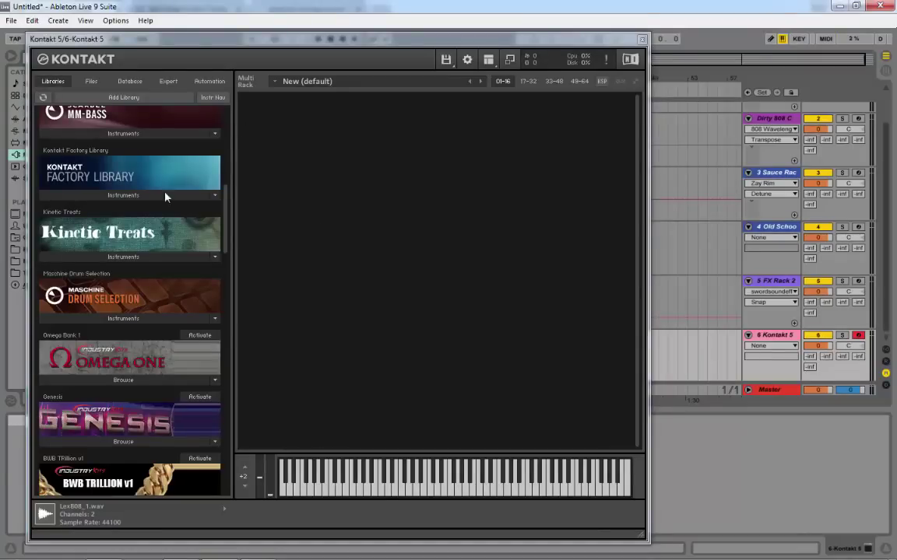
{"action": "left_click", "coordinate": [138, 256]}
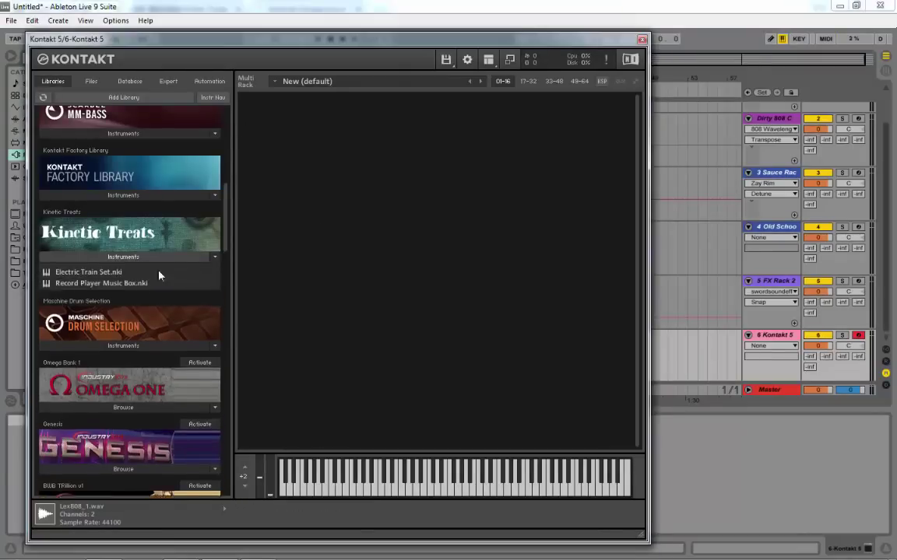
{"action": "left_click", "coordinate": [81, 273]}
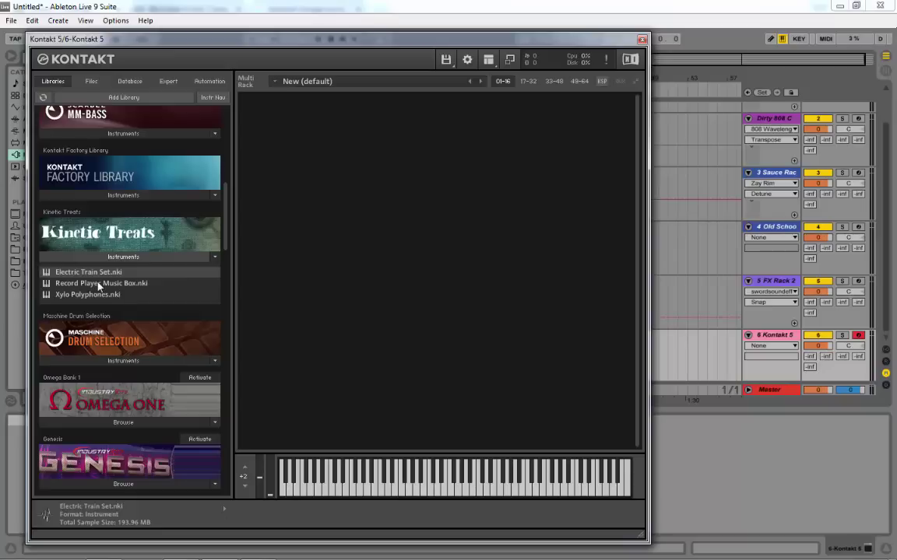
{"action": "left_click", "coordinate": [99, 285]}
{"action": "left_click", "coordinate": [87, 273]}
{"action": "left_click_drag", "start_coordinate": [91, 276], "coordinate": [371, 255]}
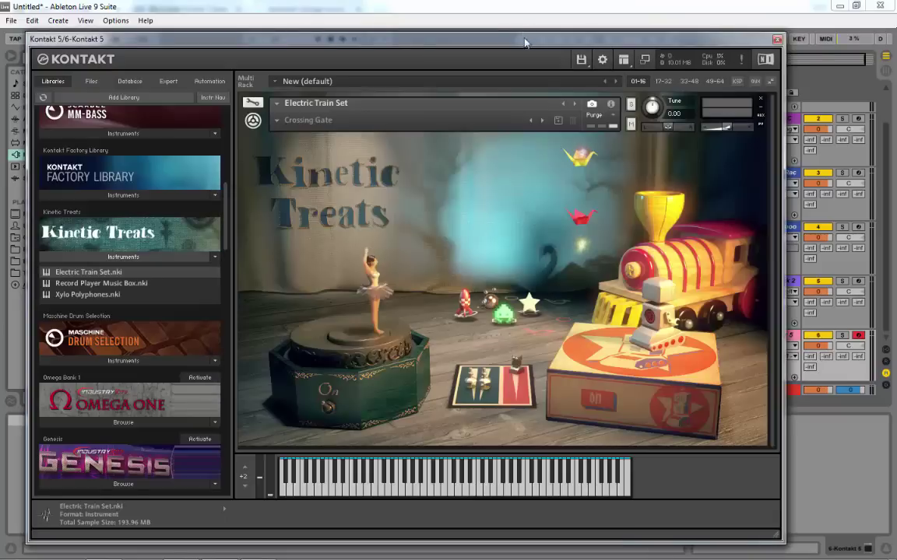
{"action": "left_click_drag", "start_coordinate": [517, 32], "coordinate": [568, 23]}
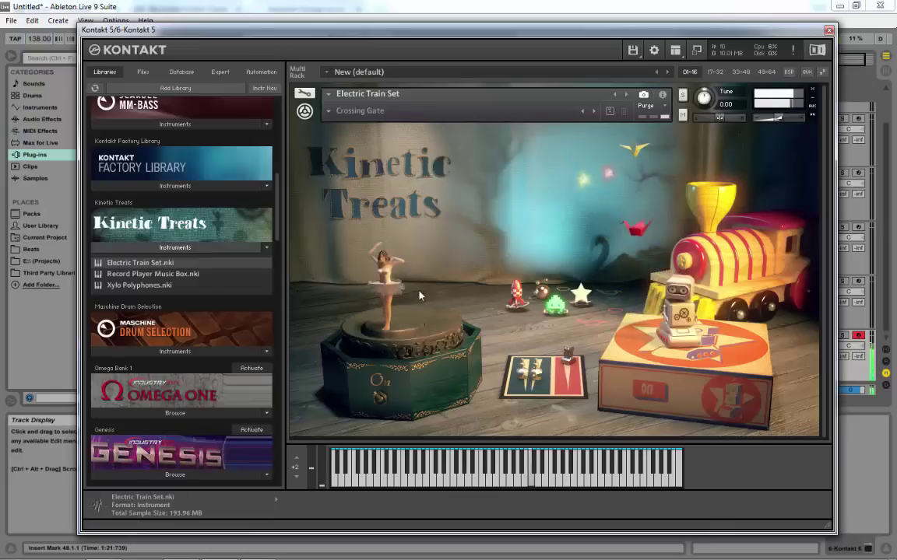
Step: Audition Electric Train Set one octave up and back down, and try the automatic motion switches of the dancer and robot
{"action": "key", "text": "x"}
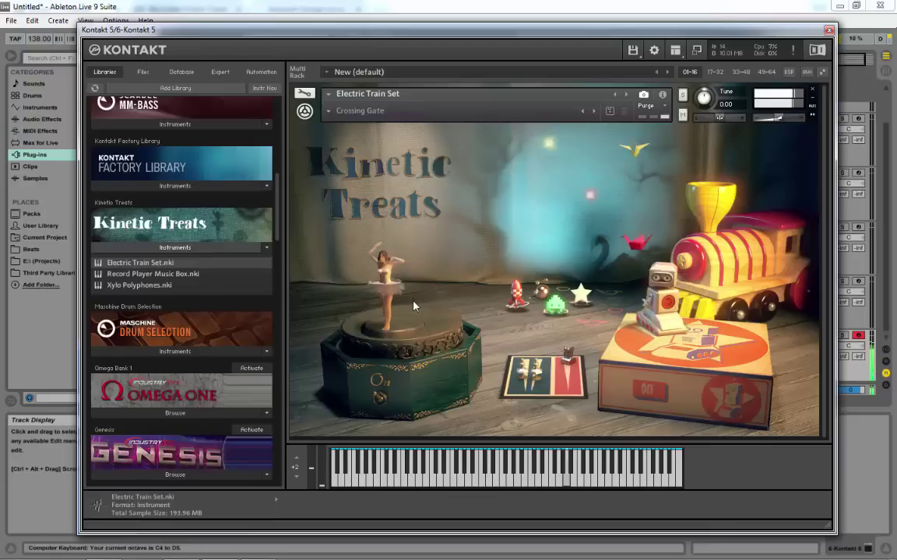
{"action": "key", "text": "z"}
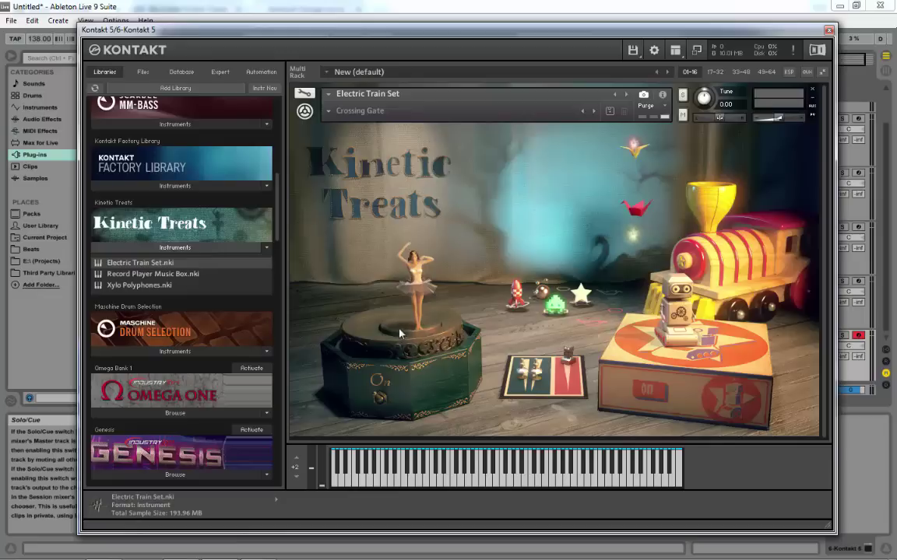
{"action": "left_click", "coordinate": [381, 400]}
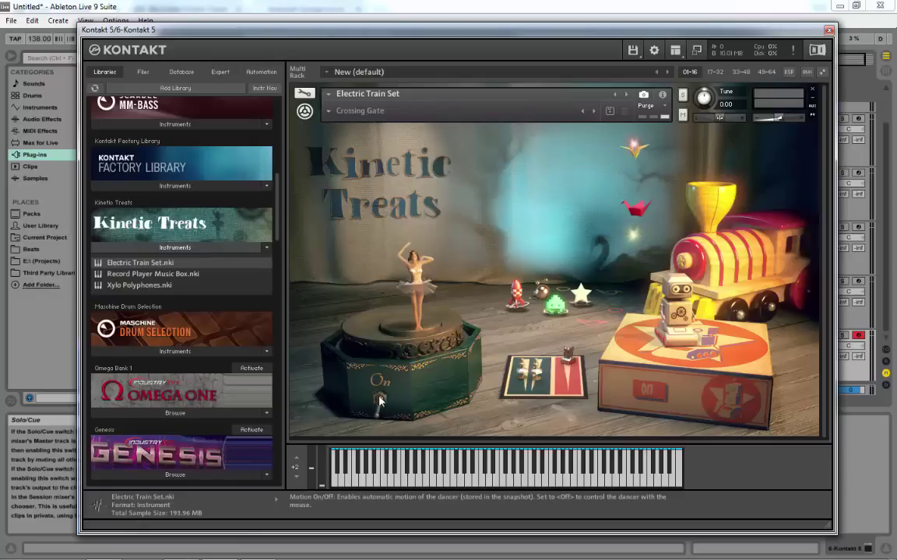
{"action": "left_click", "coordinate": [661, 395]}
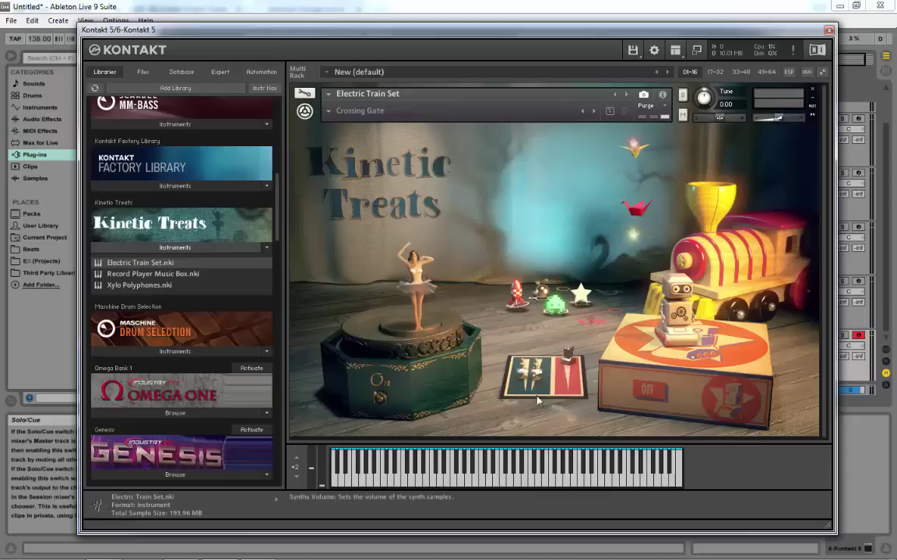
Step: Adjust the toys volume, synths volume and FX mix with the pieces on the game board
{"action": "mouse_move", "coordinate": [554, 369]}
{"action": "left_mouse_down"}
{"action": "mouse_move", "coordinate": [544, 349]}
{"action": "mouse_move", "coordinate": [537, 376]}
{"action": "left_mouse_up"}
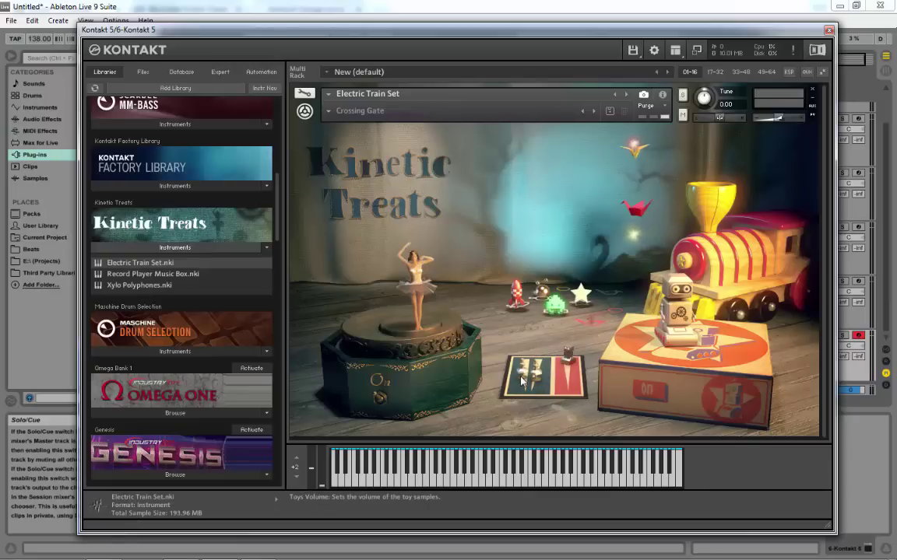
{"action": "mouse_move", "coordinate": [521, 376]}
{"action": "left_mouse_down"}
{"action": "mouse_move", "coordinate": [525, 383]}
{"action": "mouse_move", "coordinate": [523, 370]}
{"action": "left_mouse_up"}
{"action": "left_click_drag", "start_coordinate": [523, 376], "coordinate": [523, 390]}
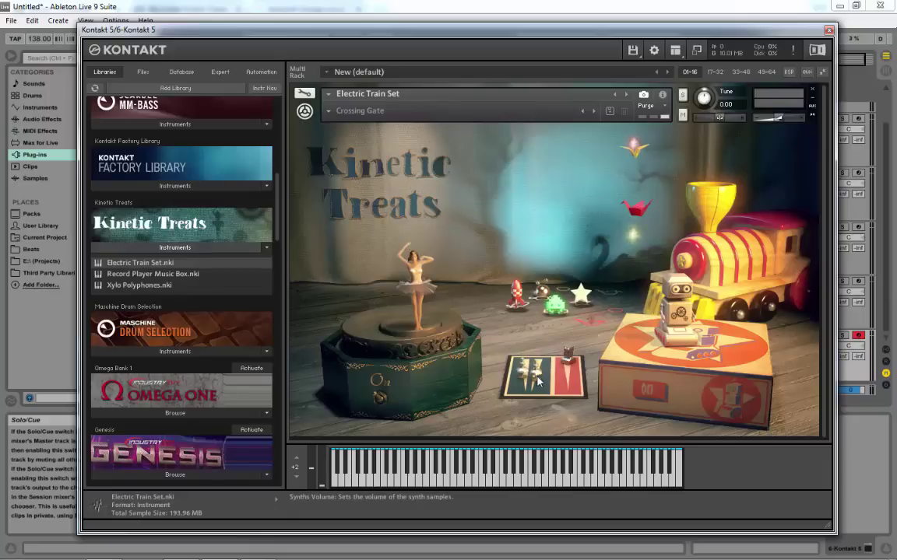
{"action": "left_click_drag", "start_coordinate": [537, 380], "coordinate": [543, 374]}
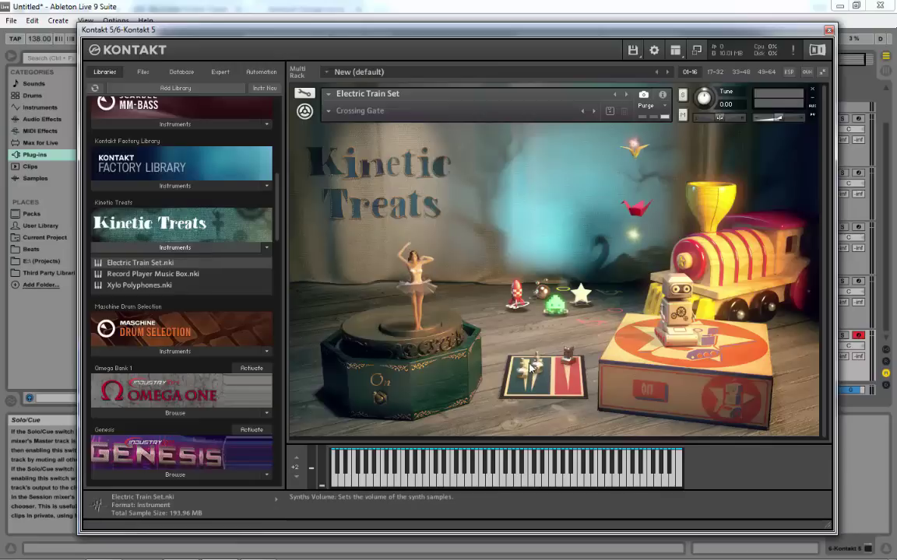
{"action": "left_click_drag", "start_coordinate": [529, 366], "coordinate": [541, 351]}
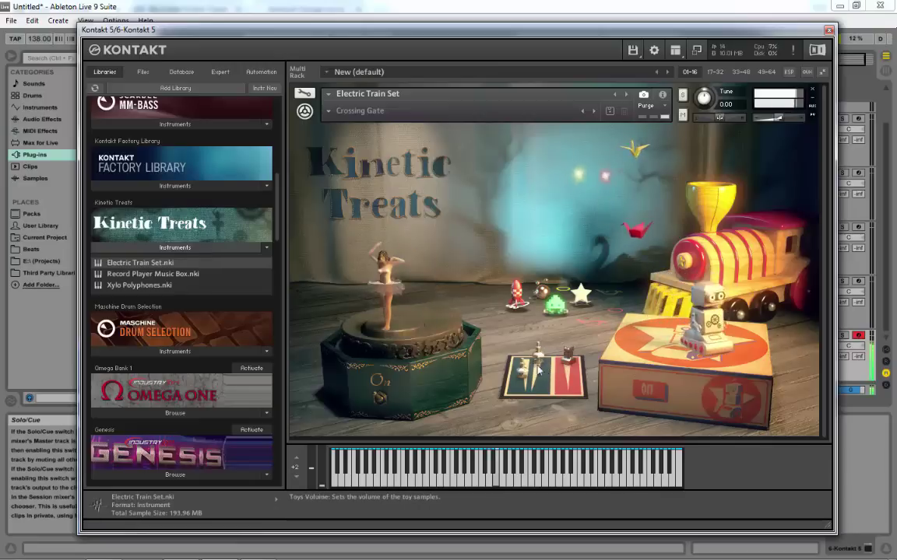
{"action": "left_click_drag", "start_coordinate": [538, 370], "coordinate": [534, 399]}
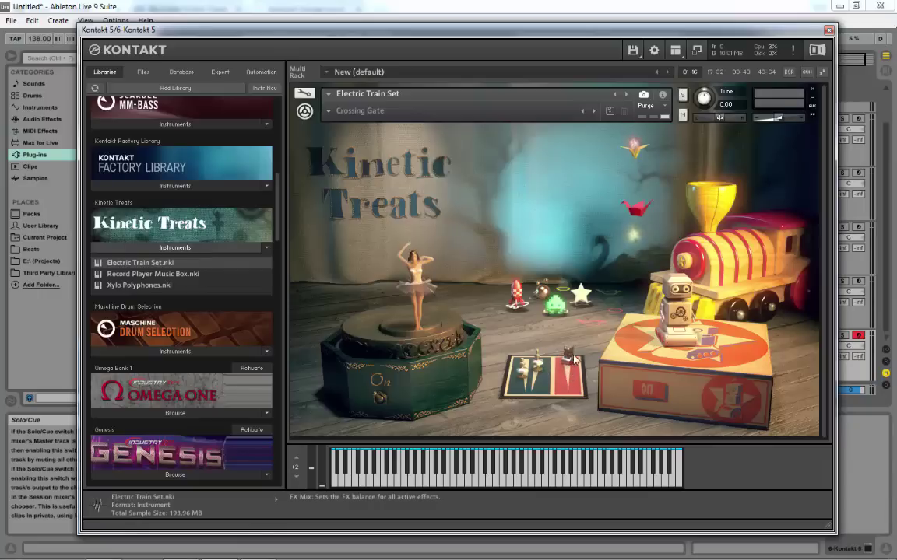
{"action": "mouse_move", "coordinate": [572, 362]}
{"action": "left_mouse_down"}
{"action": "mouse_move", "coordinate": [573, 394]}
{"action": "mouse_move", "coordinate": [572, 370]}
{"action": "left_mouse_up"}
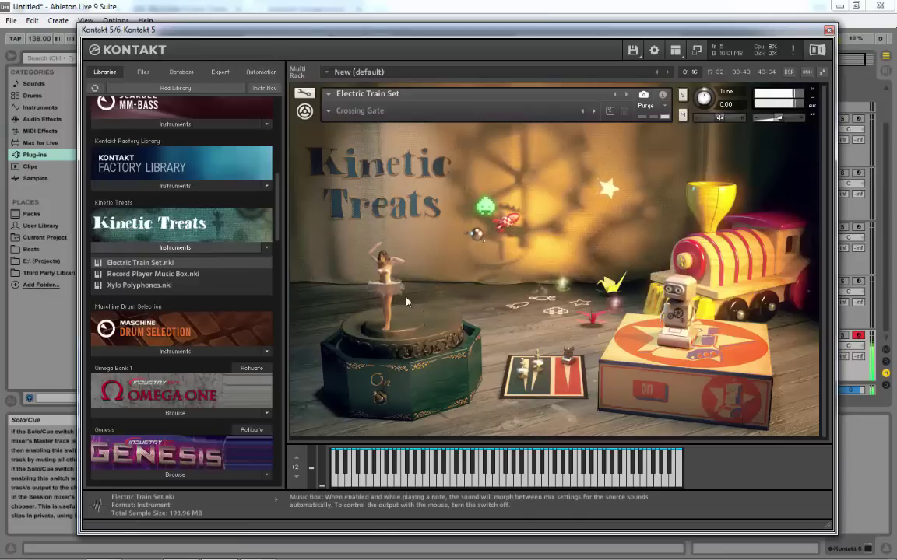
Step: Move the dancer around the music box by hand with its automatic motion off, and re-enable the motion
{"action": "left_click", "coordinate": [387, 381]}
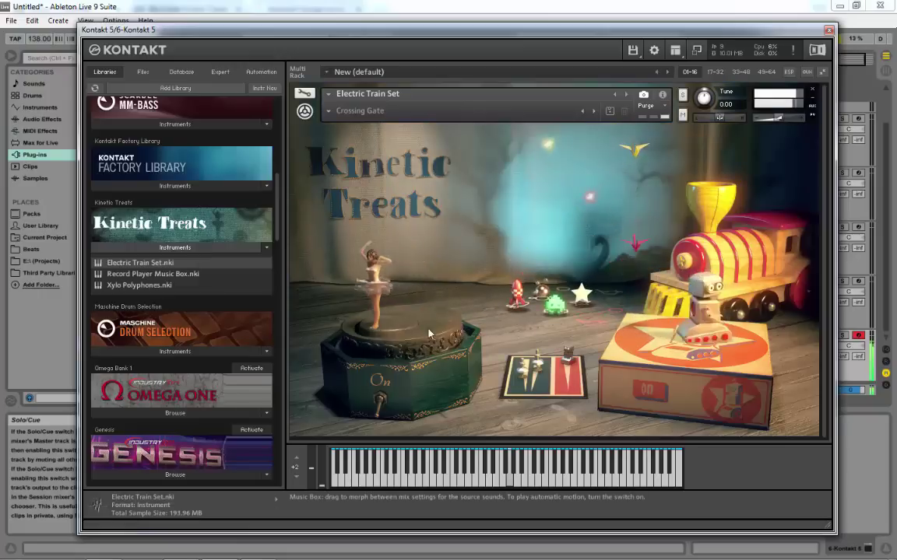
{"action": "left_click_drag", "start_coordinate": [463, 336], "coordinate": [446, 332]}
{"action": "left_click_drag", "start_coordinate": [438, 293], "coordinate": [374, 289]}
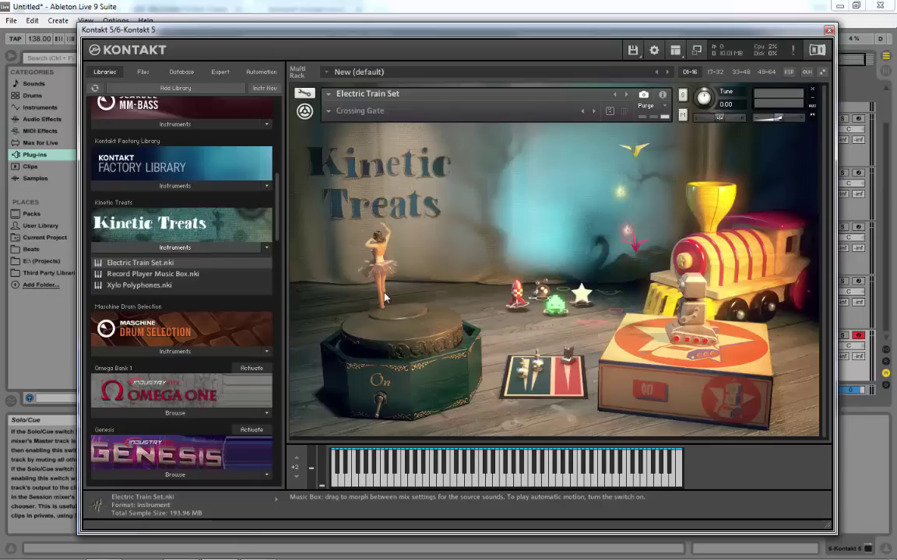
{"action": "left_click_drag", "start_coordinate": [384, 298], "coordinate": [392, 353]}
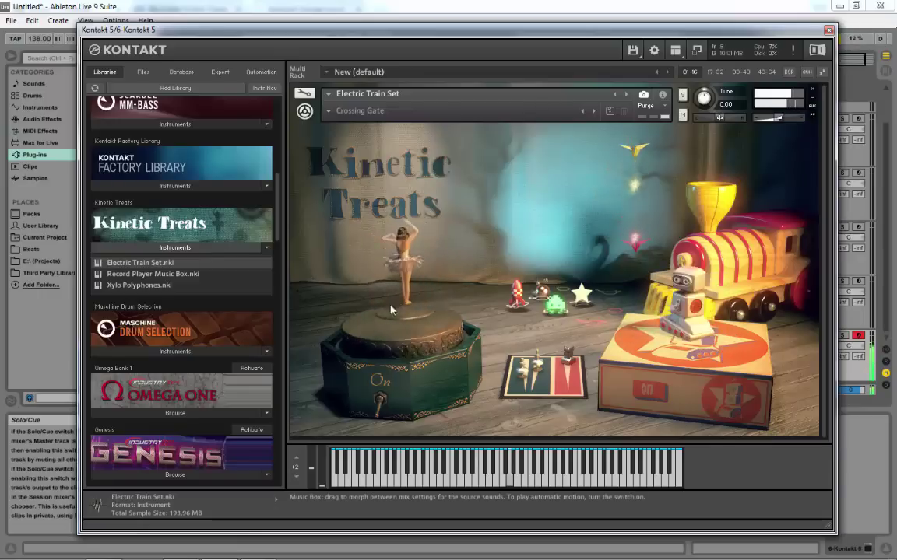
{"action": "left_click_drag", "start_coordinate": [391, 310], "coordinate": [427, 306]}
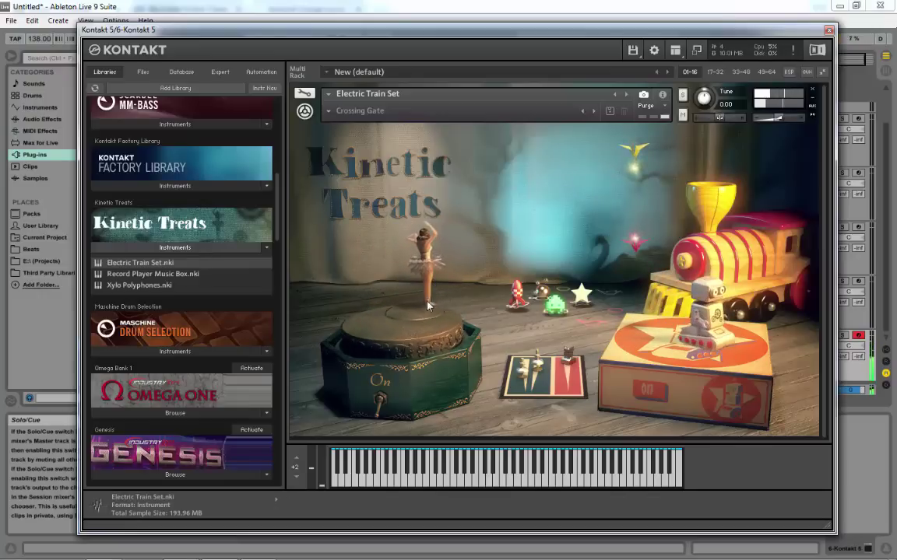
{"action": "left_click", "coordinate": [375, 401]}
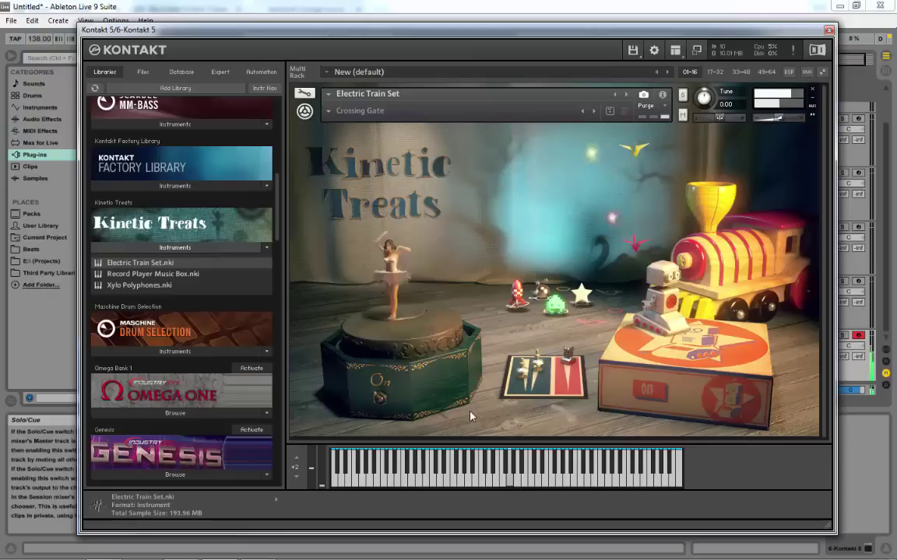
Step: Reposition the robot on the FX box by hand to morph the effects, and adjust the synths volume
{"action": "left_click", "coordinate": [722, 372]}
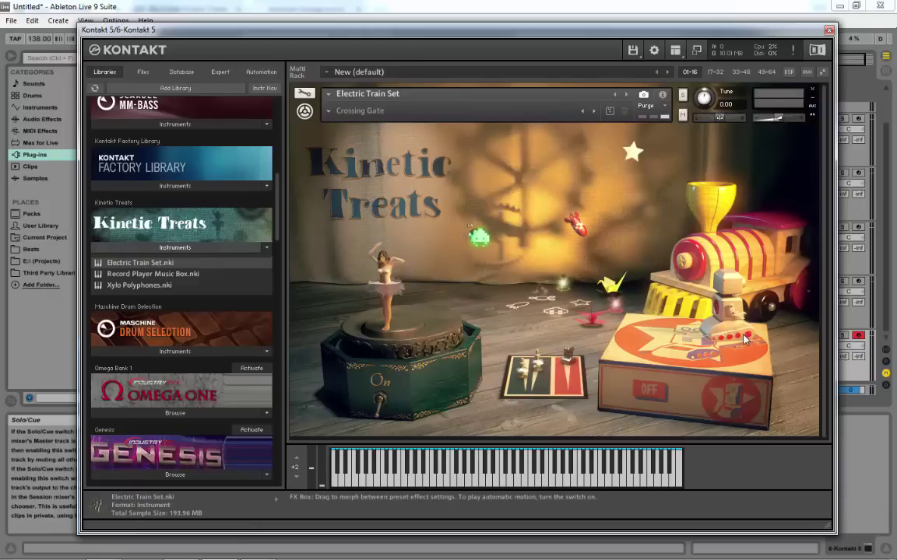
{"action": "mouse_move", "coordinate": [731, 333]}
{"action": "left_mouse_down"}
{"action": "mouse_move", "coordinate": [741, 355]}
{"action": "mouse_move", "coordinate": [724, 321]}
{"action": "left_mouse_up"}
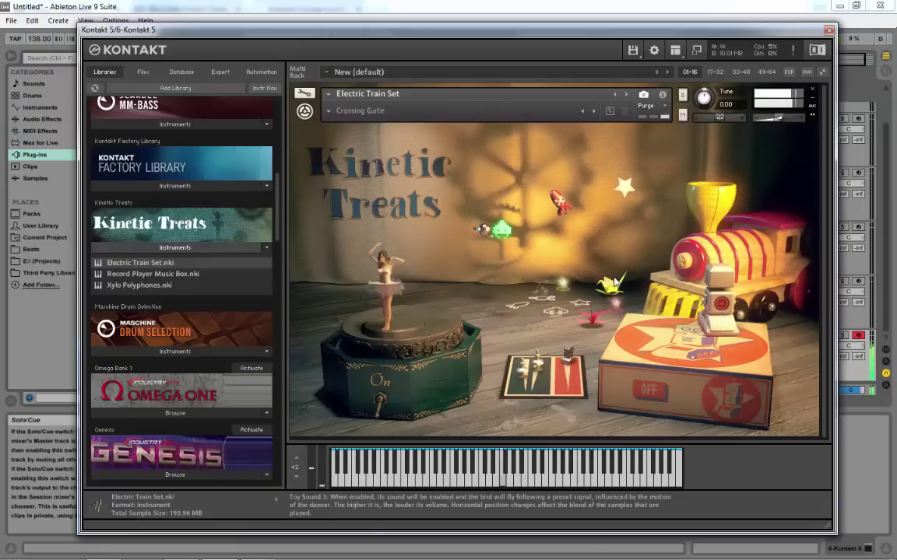
{"action": "left_click", "coordinate": [381, 403]}
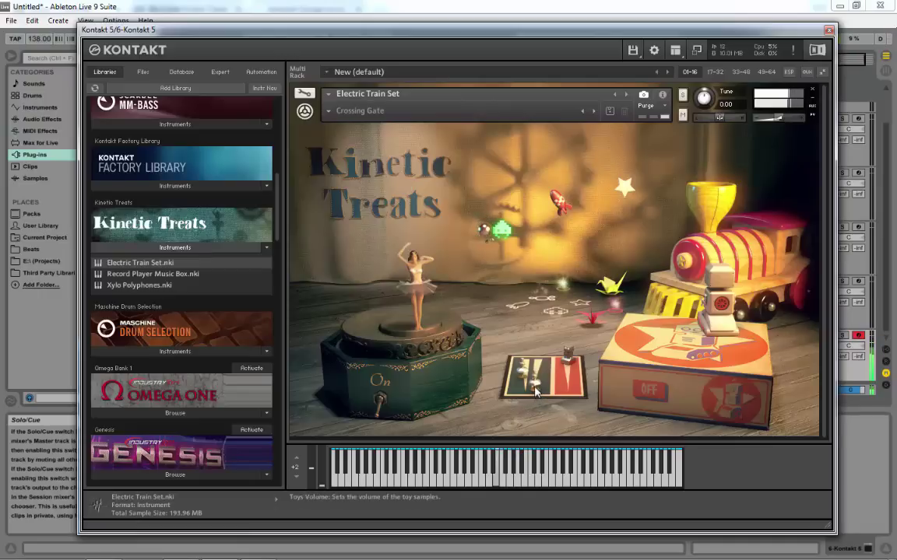
{"action": "left_click_drag", "start_coordinate": [535, 391], "coordinate": [538, 333]}
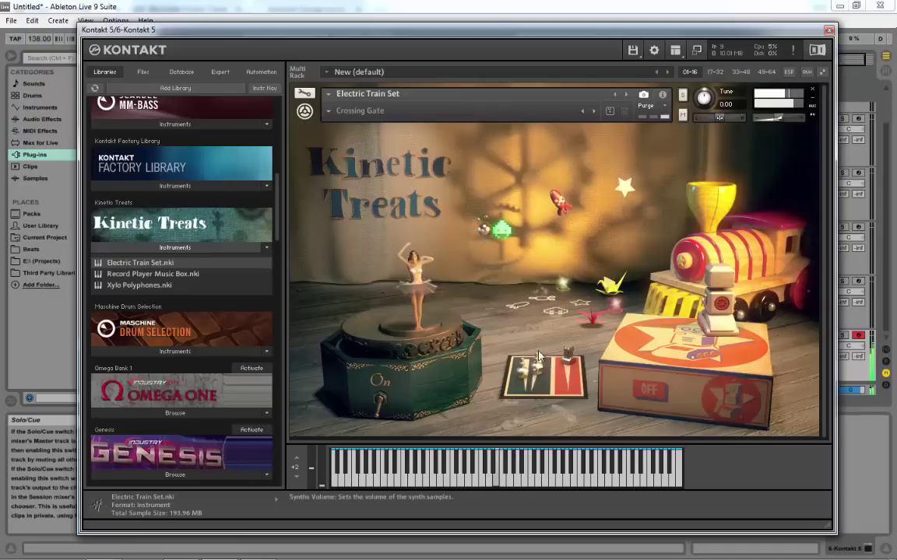
{"action": "left_click_drag", "start_coordinate": [535, 378], "coordinate": [540, 348]}
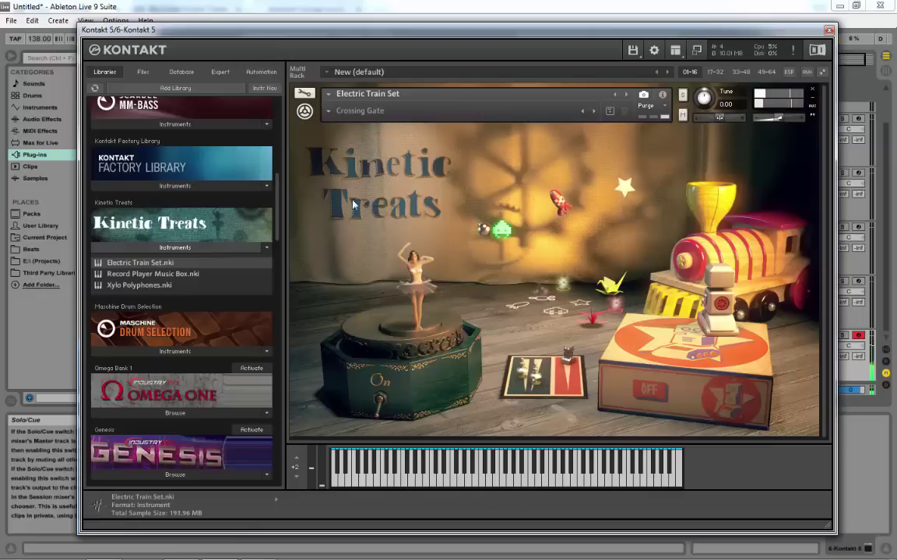
Step: Remove Electric Train Set from the rack and load Record Player Music Box in its place
{"action": "left_click", "coordinate": [813, 94]}
{"action": "left_click", "coordinate": [401, 316]}
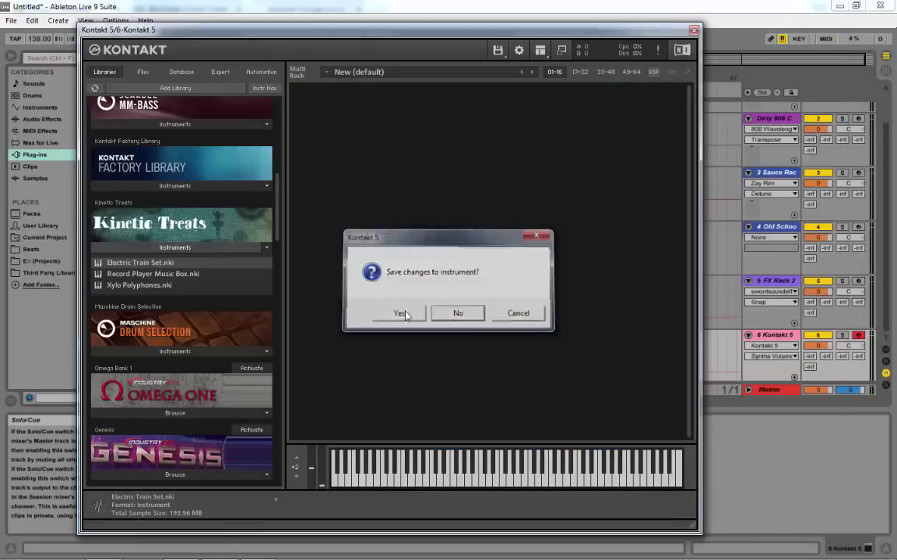
{"action": "left_click_drag", "start_coordinate": [129, 275], "coordinate": [467, 259]}
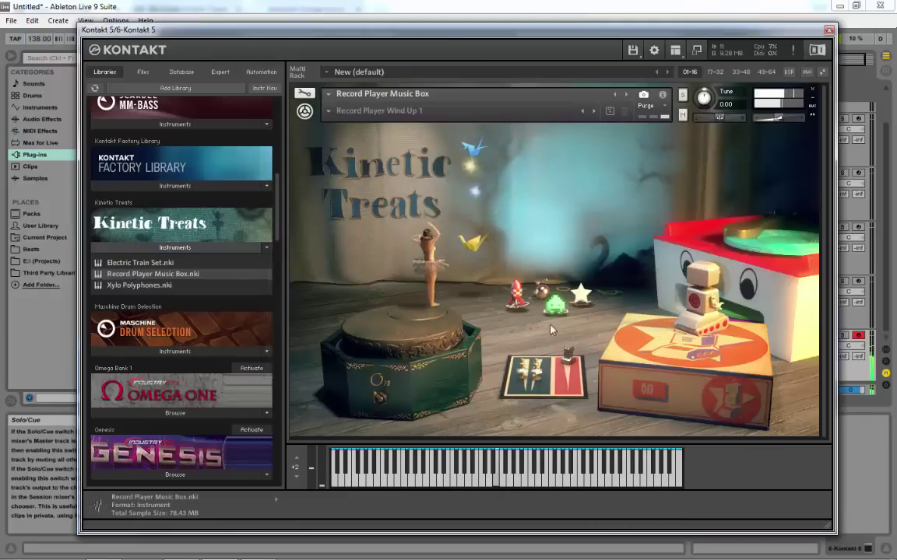
Step: Turn off the FX box's automatic motion in Record Player Music Box and move the robot across the box by hand
{"action": "left_click", "coordinate": [657, 391]}
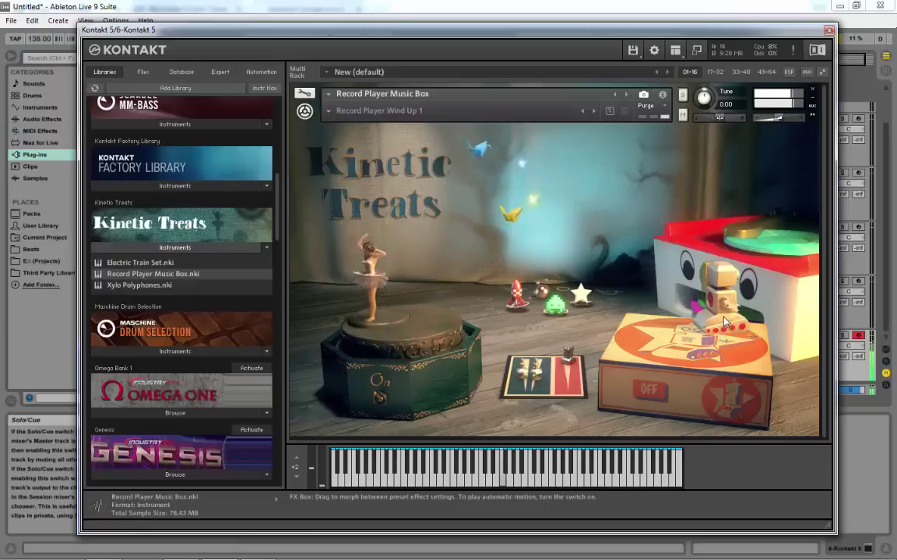
{"action": "left_click_drag", "start_coordinate": [731, 331], "coordinate": [621, 353]}
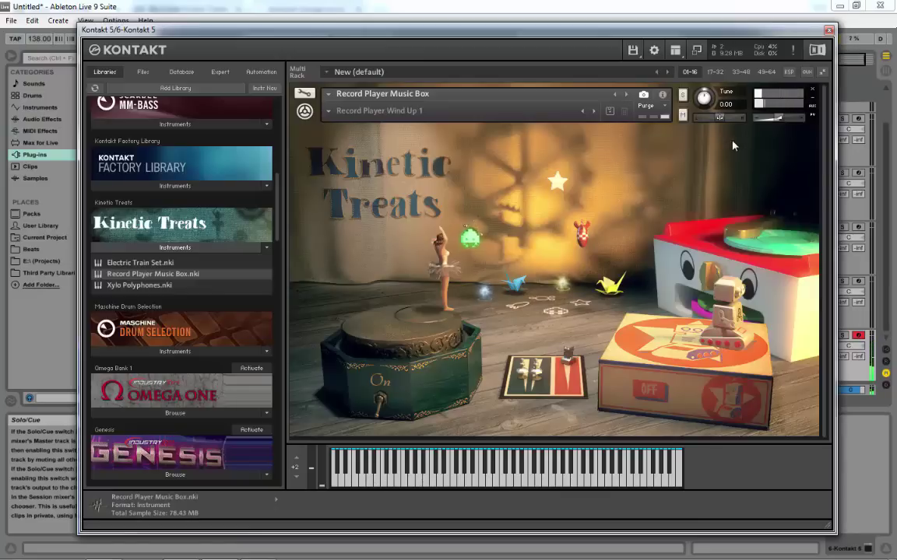
Step: Remove Record Player Music Box without saving its changes and load Xylo Polyphones in its place
{"action": "left_click", "coordinate": [812, 91]}
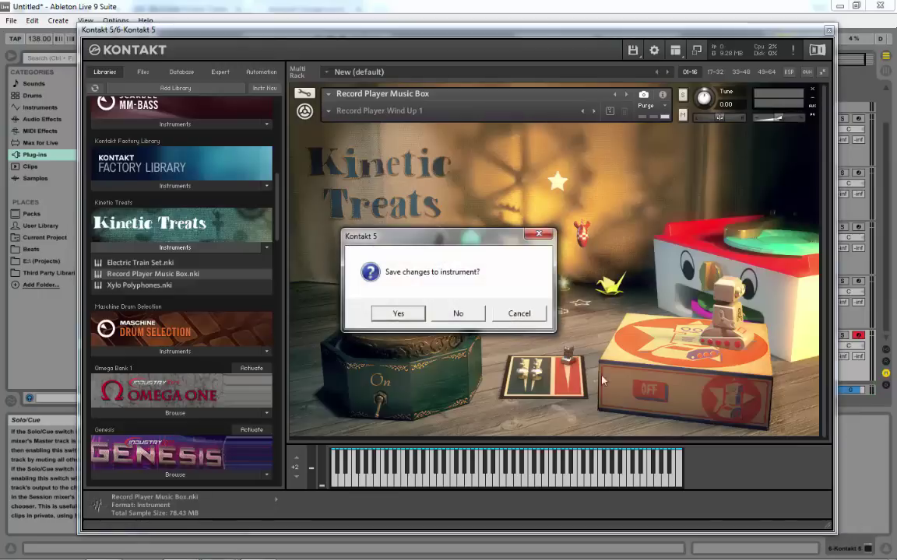
{"action": "left_click", "coordinate": [458, 313]}
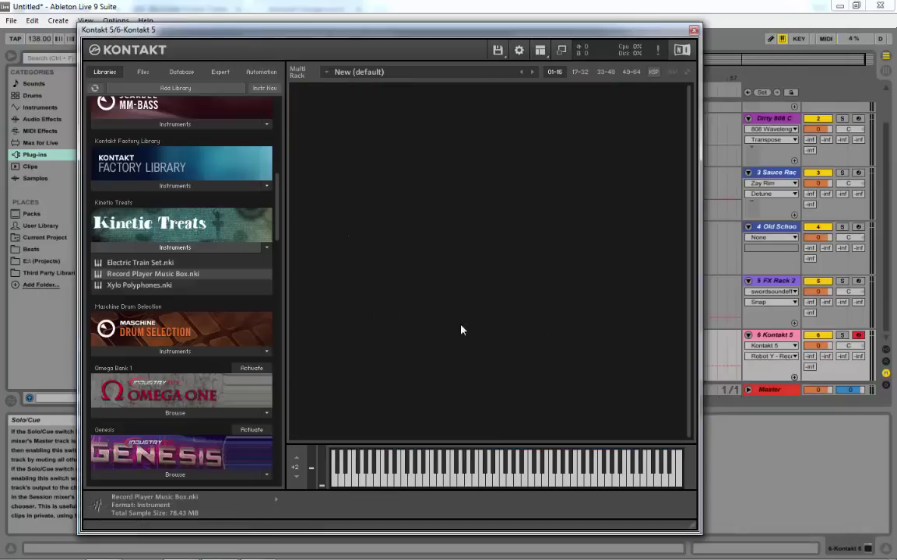
{"action": "left_click_drag", "start_coordinate": [140, 285], "coordinate": [580, 261]}
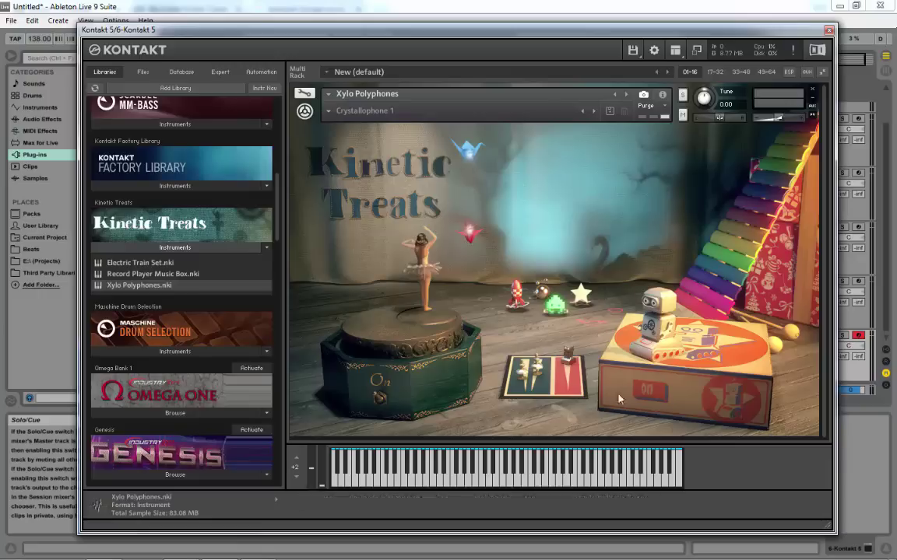
Step: Audition notes in Xylo Polyphones and move the FX box's robot by hand with its automatic motion off
{"action": "left_click", "coordinate": [500, 481]}
{"action": "left_click", "coordinate": [535, 480]}
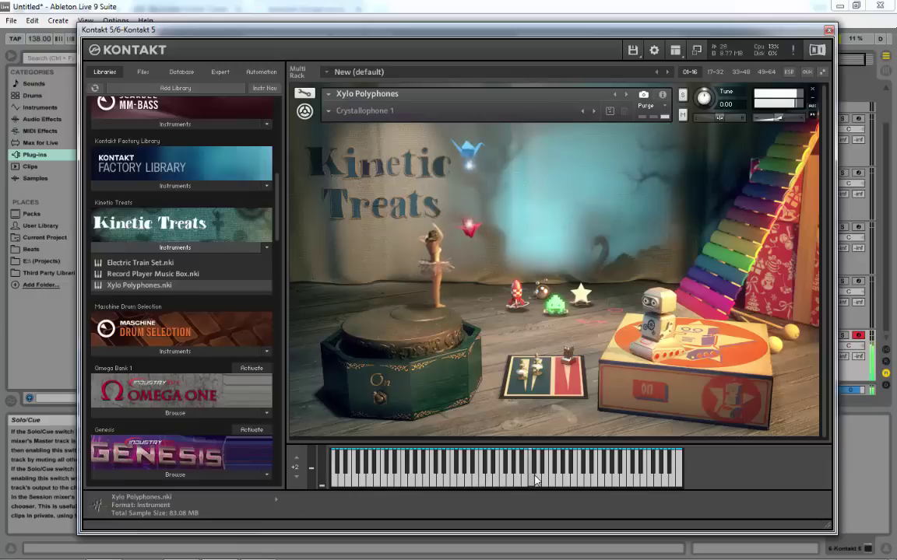
{"action": "left_click", "coordinate": [648, 389]}
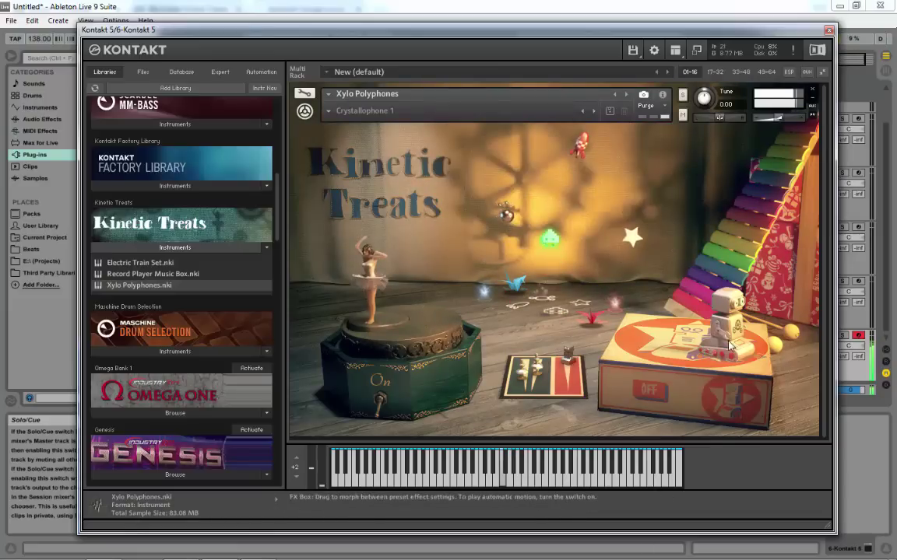
{"action": "left_click_drag", "start_coordinate": [730, 346], "coordinate": [624, 347]}
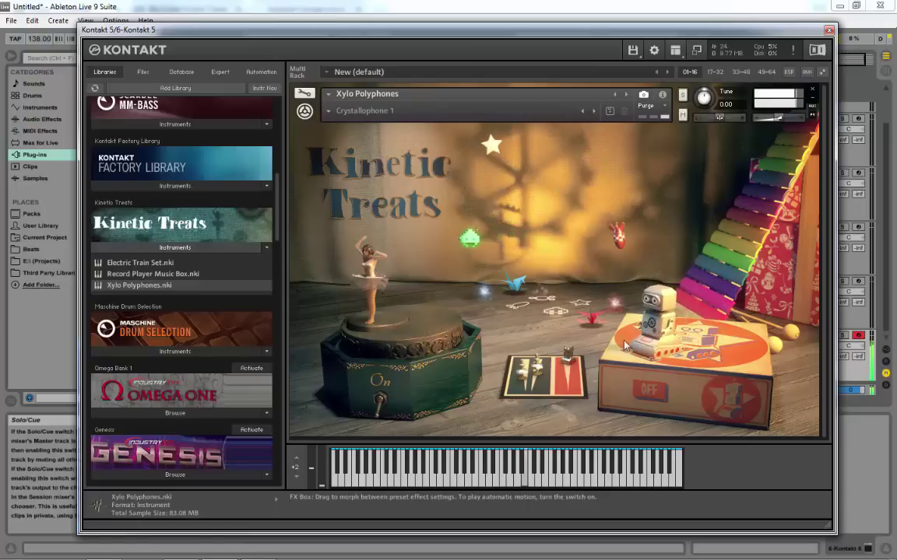